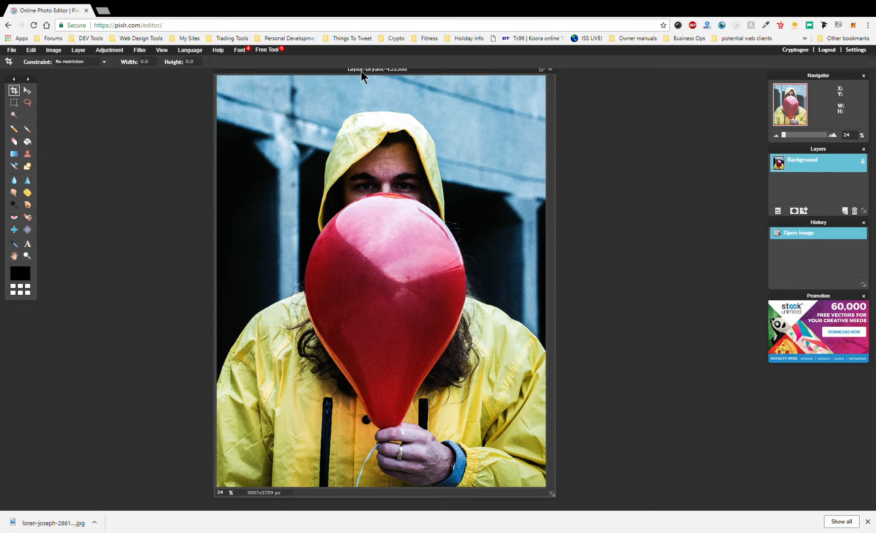
- Duplicate the Background layer, then unlock the original layer and keep it visible
drag(361, 71, 370, 74)
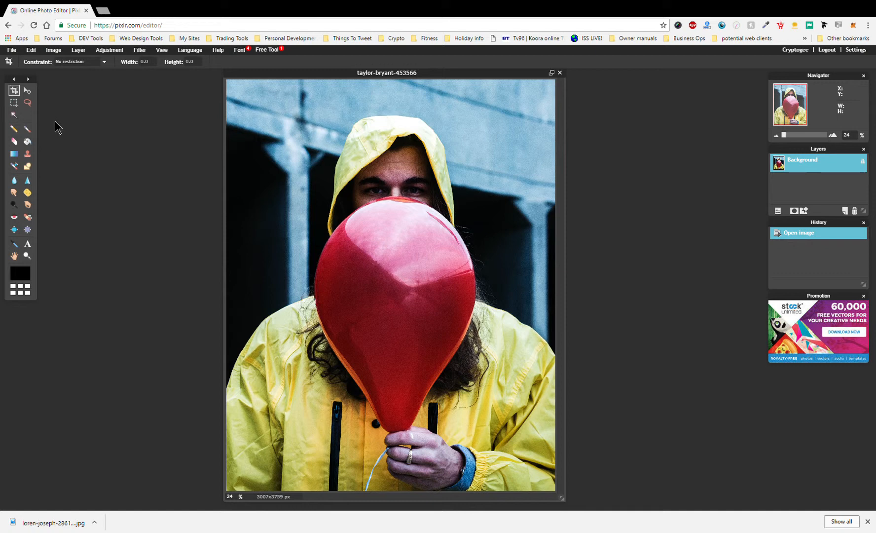
click(27, 102)
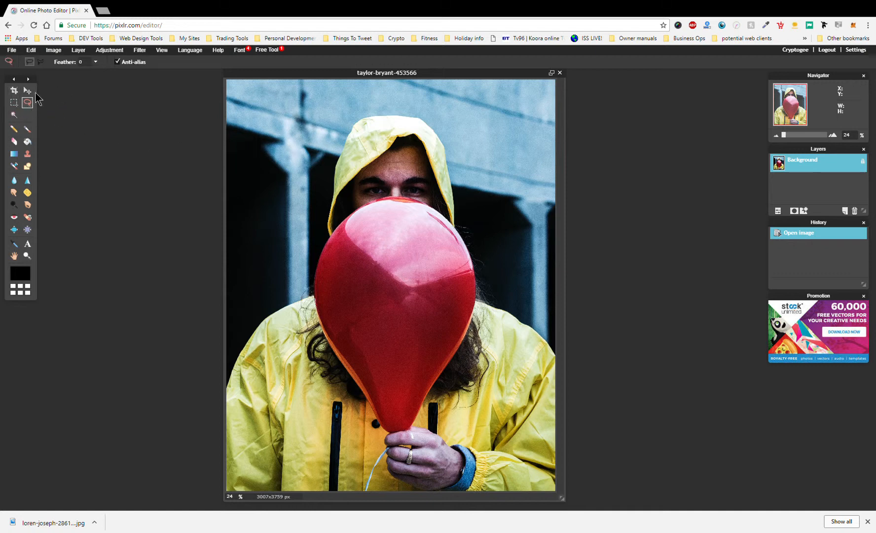
click(14, 90)
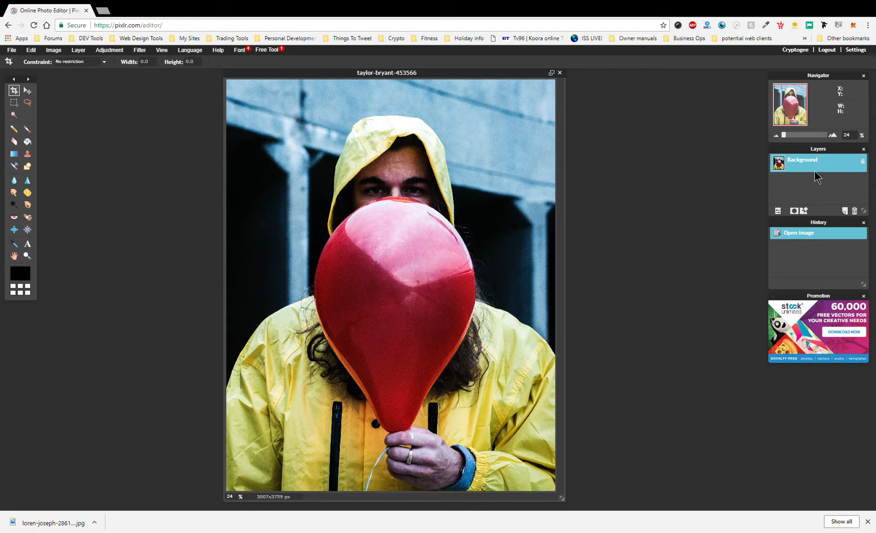
key(ctrl+j)
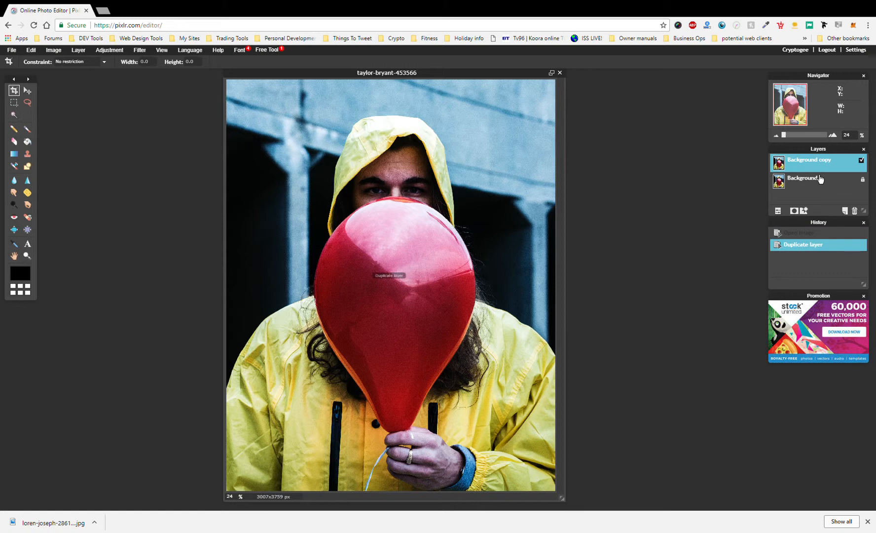
click(866, 189)
double_click(866, 188)
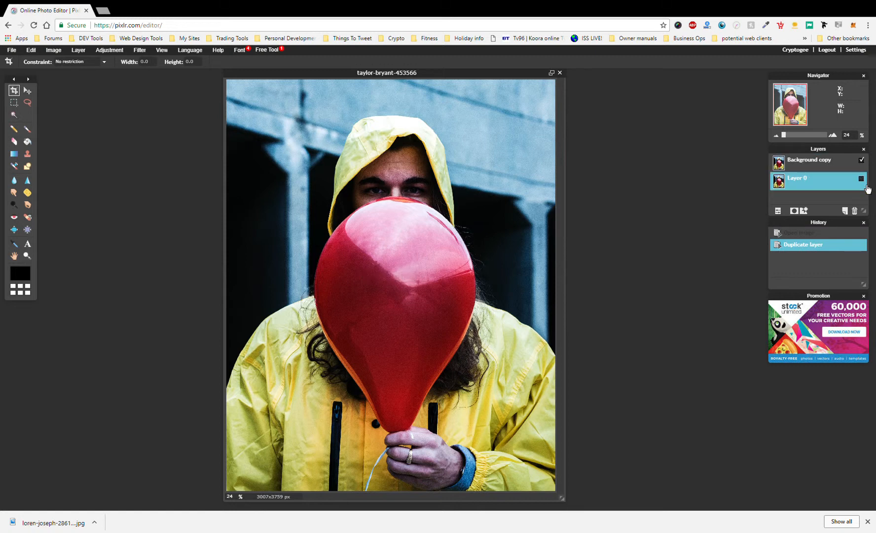
click(864, 183)
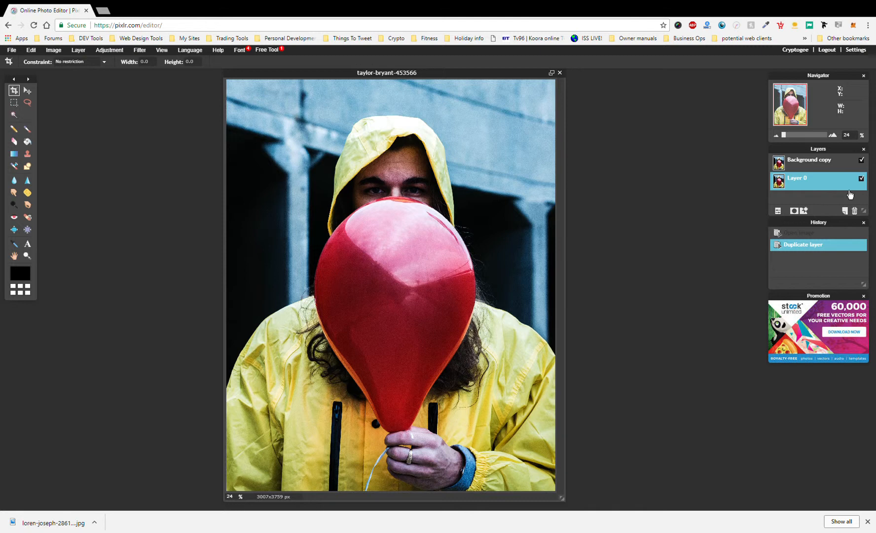
- Rename the unlocked original layer as Background and the duplicate above it as Layer 1
double_click(804, 184)
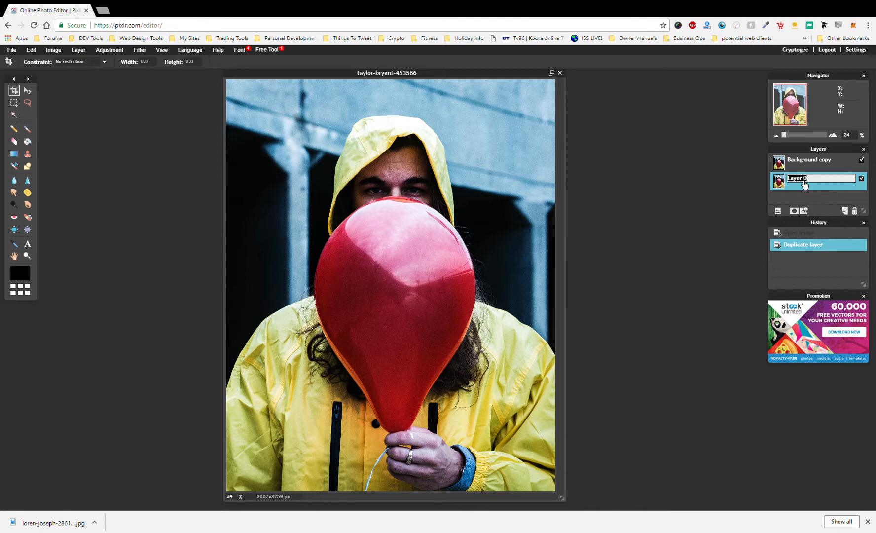
text(Background)
double_click(807, 165)
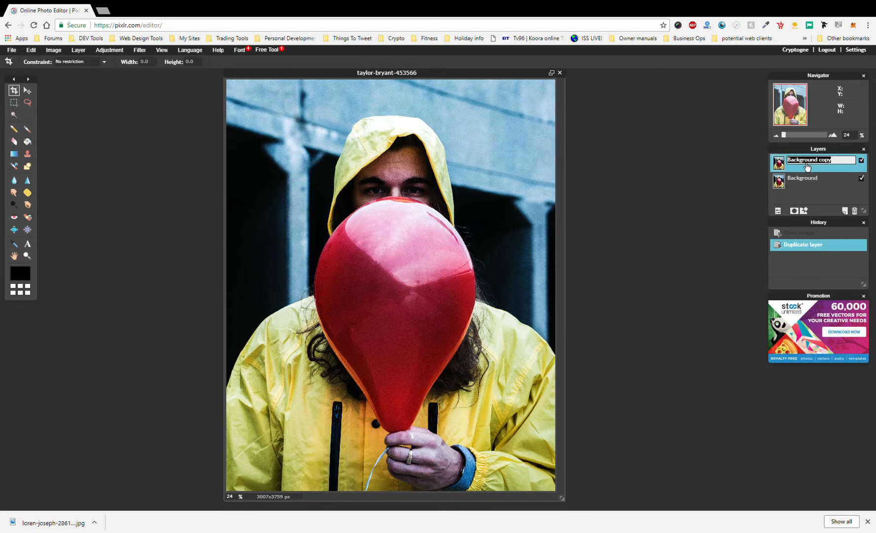
text(Layer 1)
click(736, 191)
- With the Background layer active, lasso a freehand selection about 2542 × 3296 px around the man and balloon, with feather 12
click(804, 185)
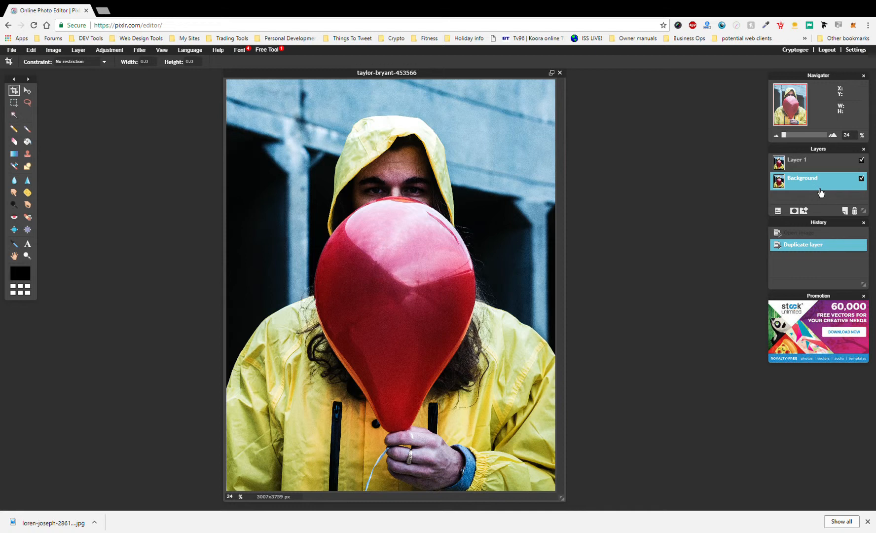
click(28, 103)
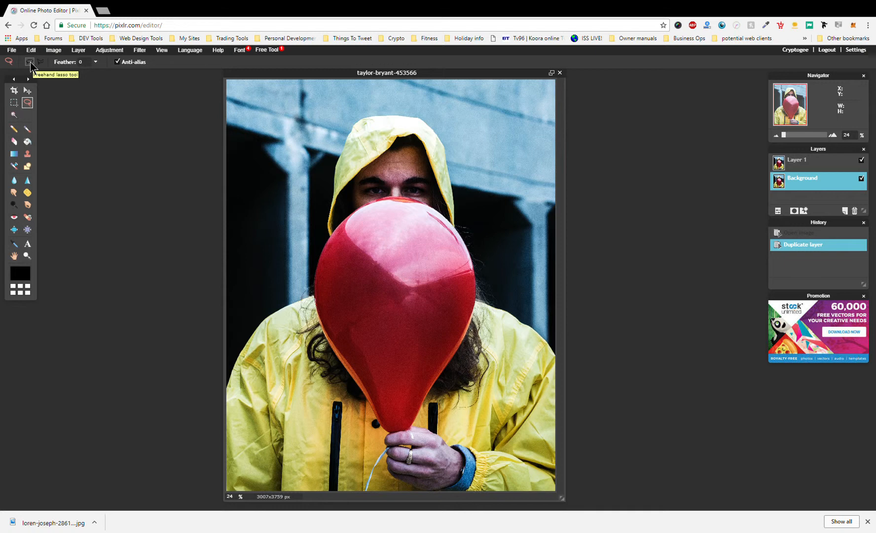
click(96, 62)
mouse_move(405, 198)
mouse_down()
mouse_move(447, 225)
mouse_move(465, 244)
mouse_move(458, 253)
mouse_up()
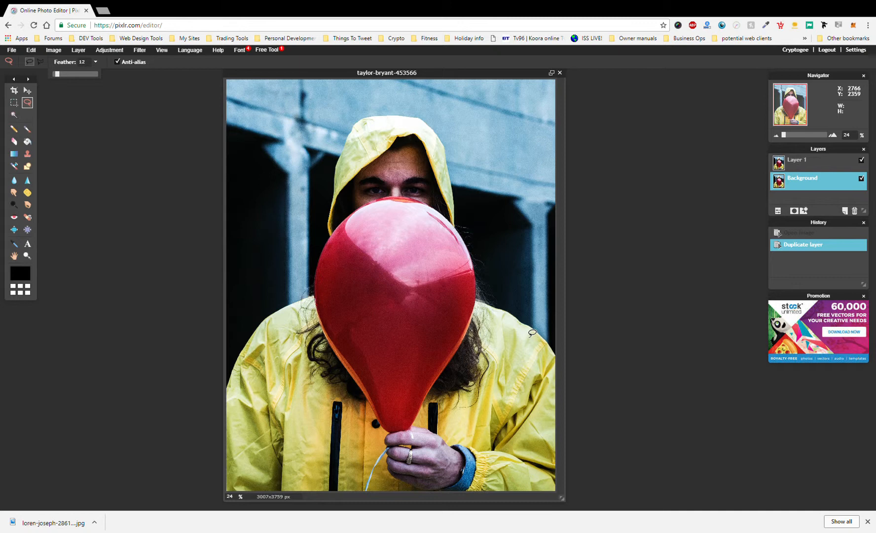
mouse_move(529, 327)
mouse_down()
mouse_move(528, 266)
mouse_move(498, 153)
mouse_move(407, 122)
mouse_move(368, 122)
mouse_move(350, 129)
mouse_move(346, 163)
mouse_move(286, 237)
mouse_move(257, 340)
mouse_move(269, 393)
mouse_move(256, 353)
mouse_move(274, 402)
mouse_move(314, 443)
mouse_move(389, 471)
mouse_move(446, 474)
mouse_move(488, 456)
mouse_move(503, 433)
mouse_move(531, 320)
mouse_up()
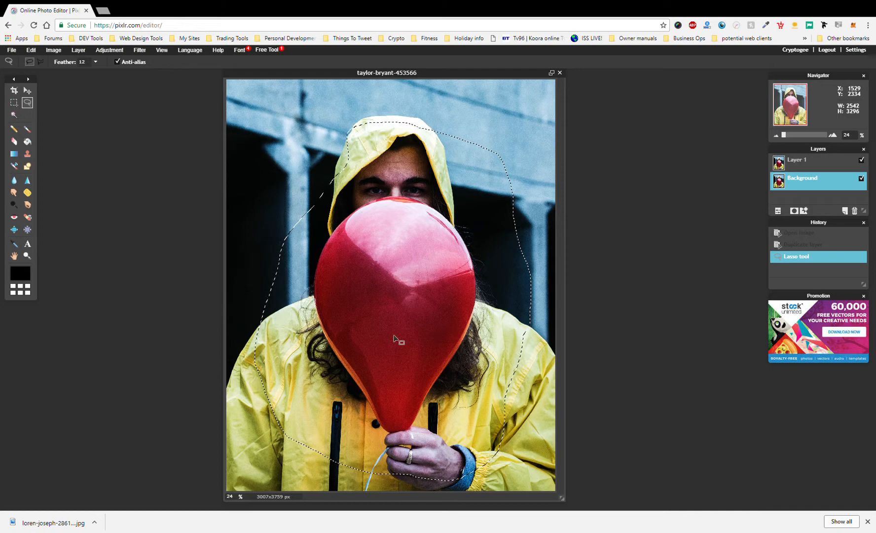
scroll(400, 326, down, 1)
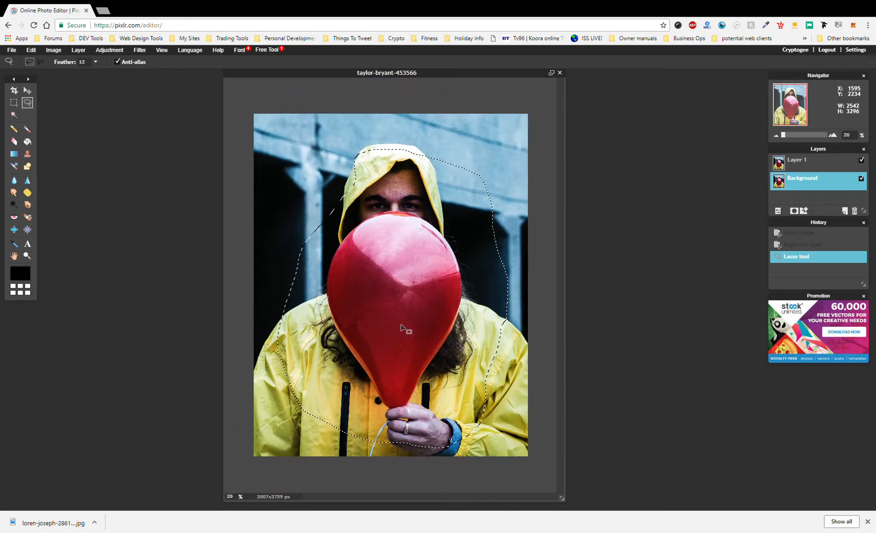
scroll(400, 326, up, 1)
scroll(400, 326, down, 1)
scroll(400, 327, up, 2)
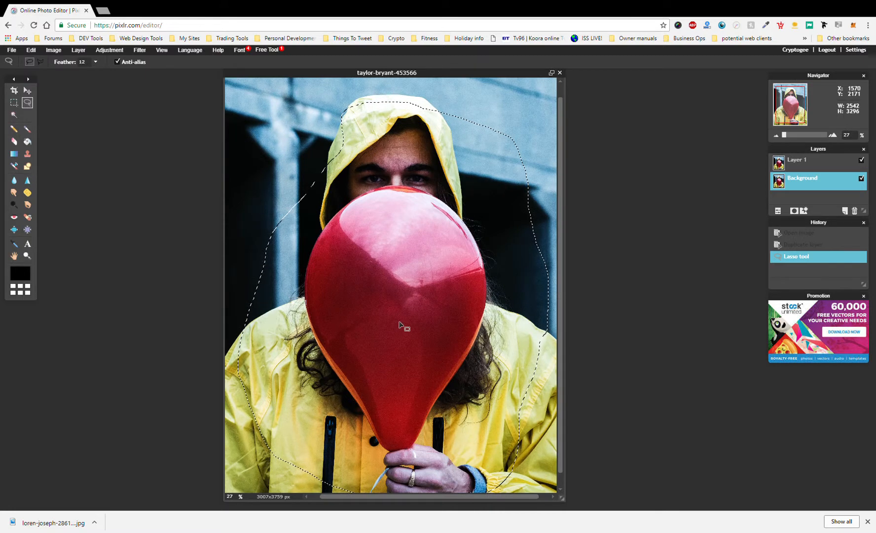
scroll(400, 327, down, 1)
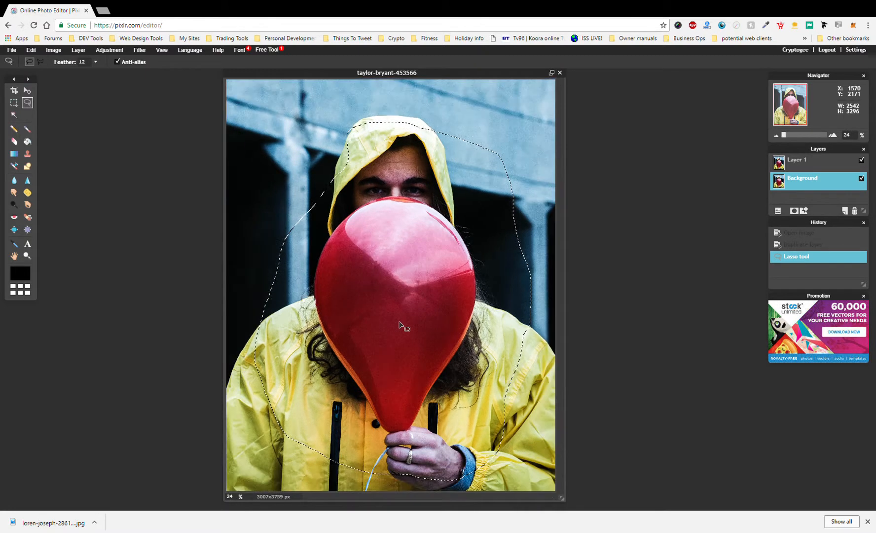
- Add a layer mask to Layer 1 from the selection, deselect, and check the cutout by toggling the Background layer's visibility
click(799, 162)
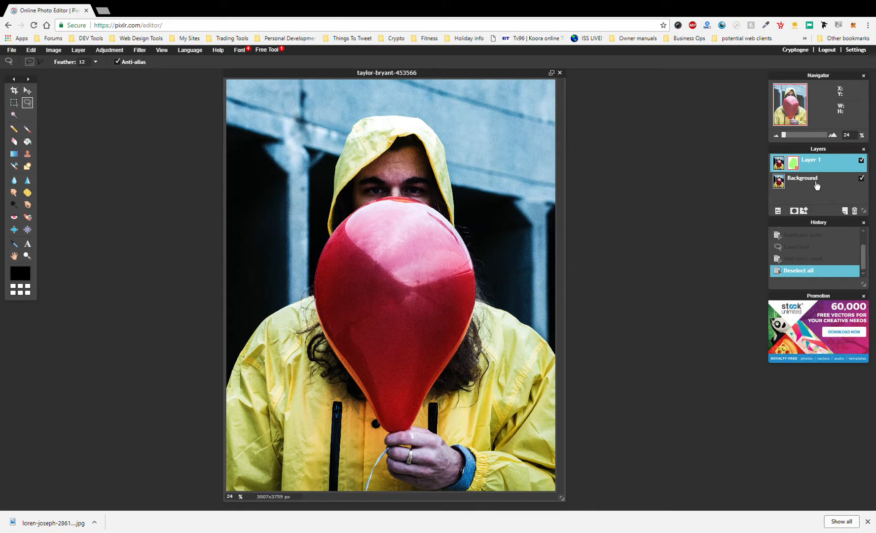
click(868, 184)
click(868, 184)
click(868, 184)
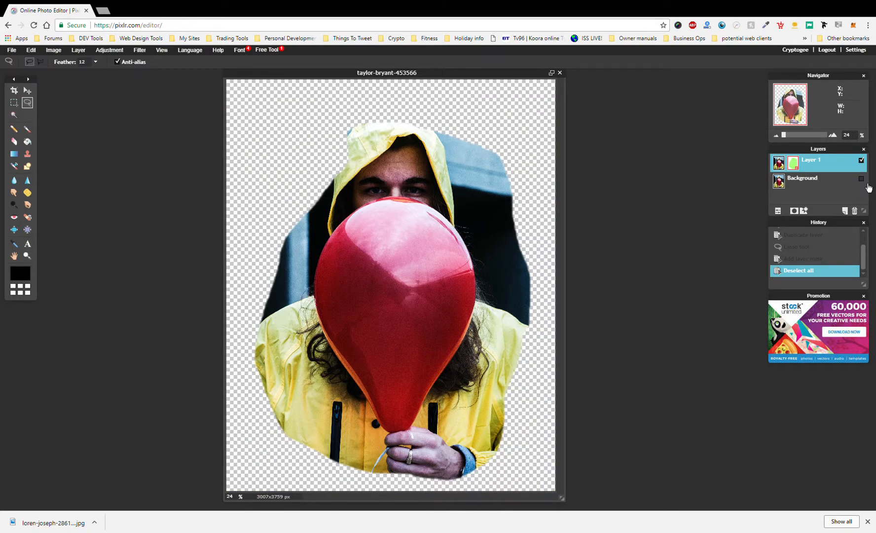
click(868, 184)
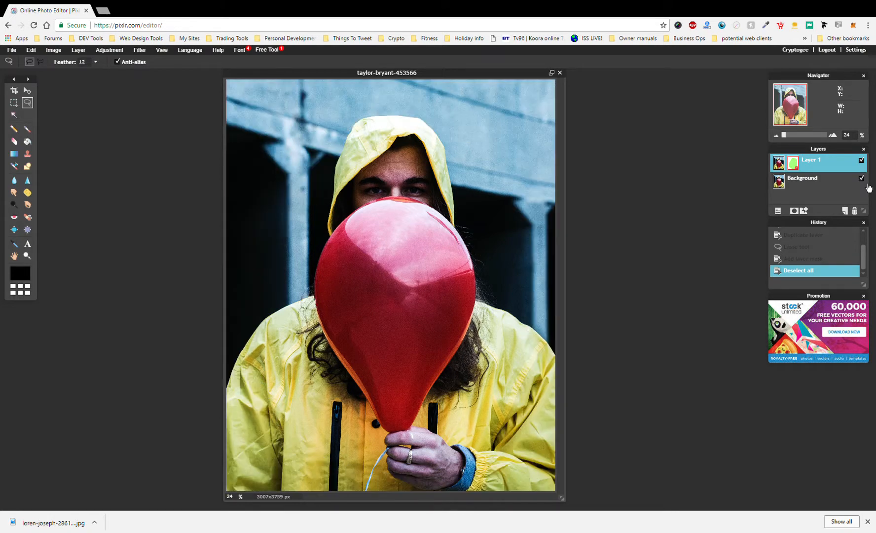
- Apply a Gaussian blur with an amount of 107 to the Background layer
click(832, 185)
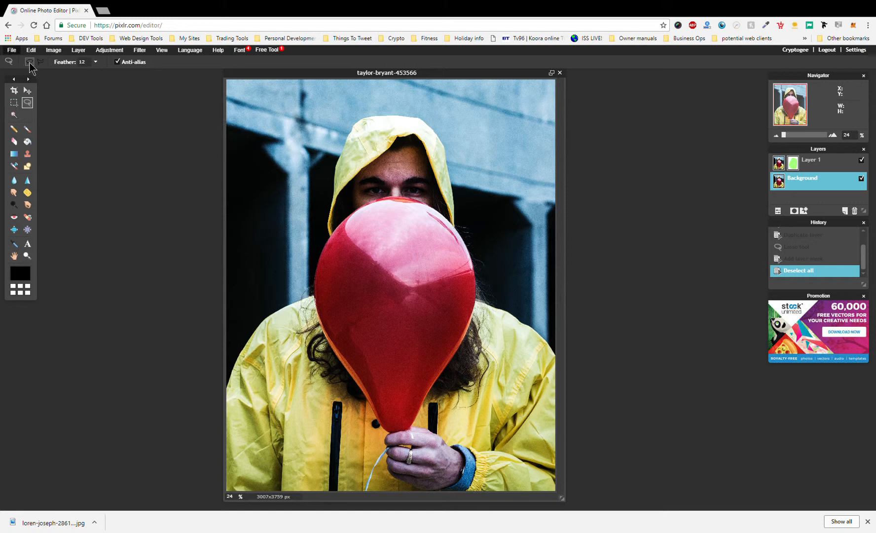
click(138, 52)
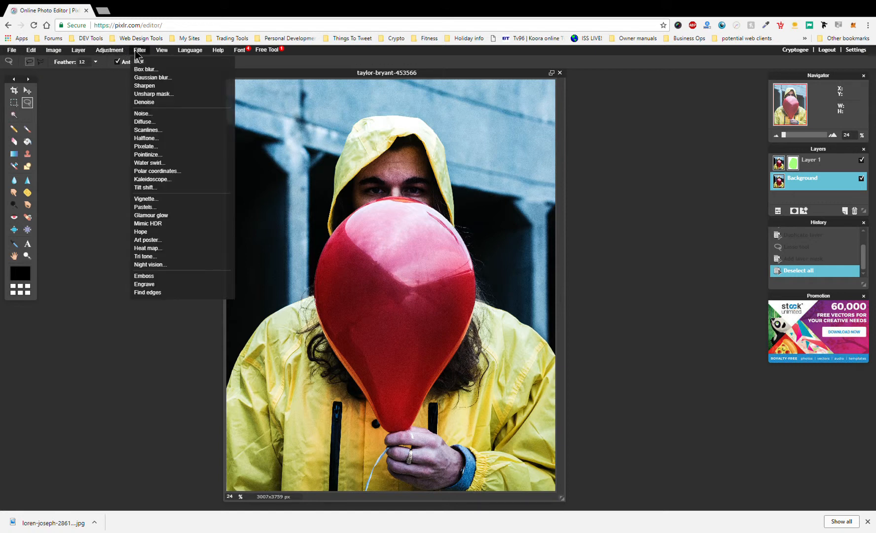
click(142, 78)
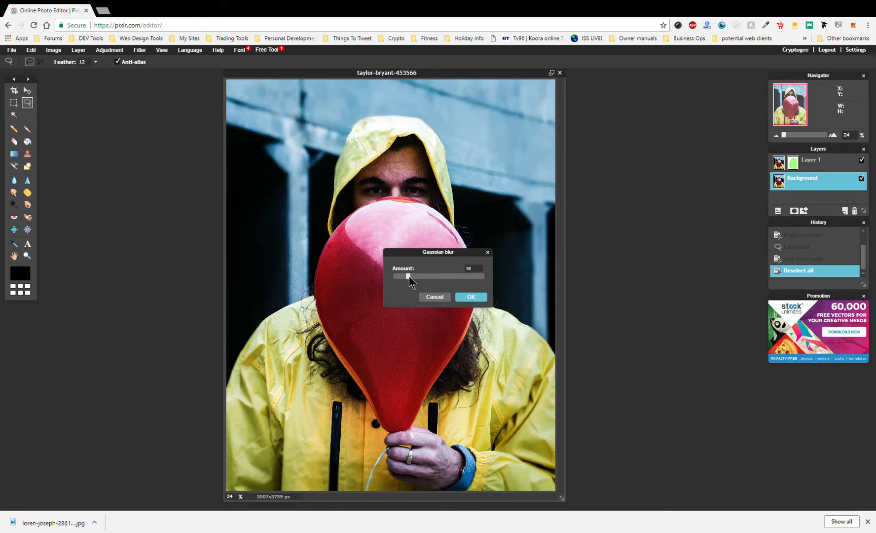
drag(410, 278, 422, 278)
drag(422, 277, 441, 278)
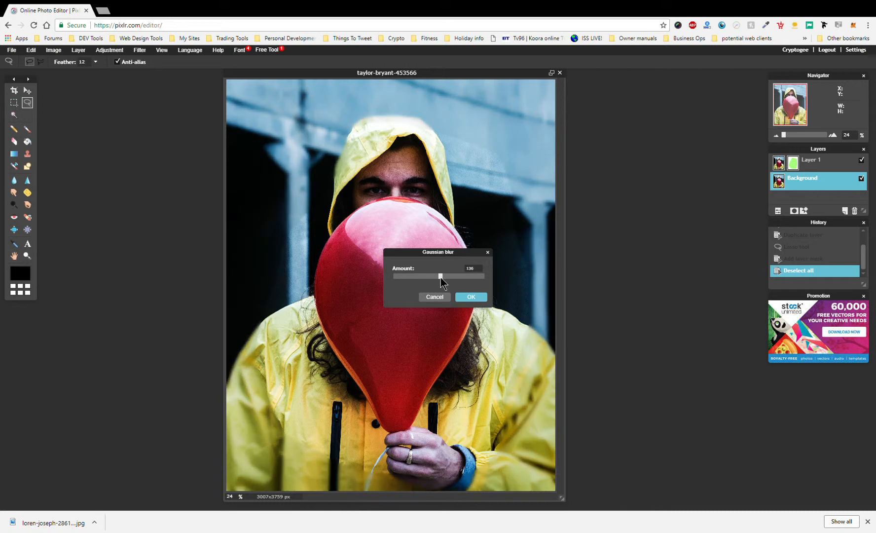
drag(440, 277, 428, 279)
drag(450, 255, 215, 239)
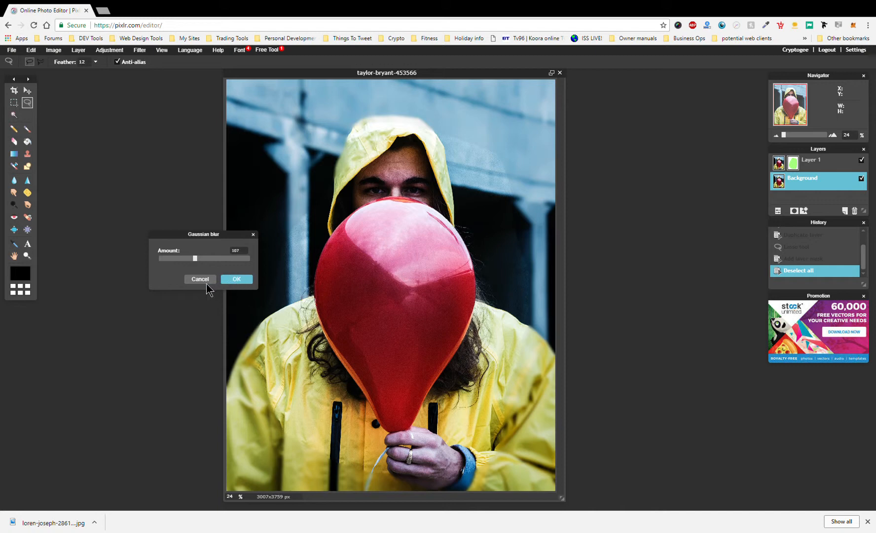
click(234, 280)
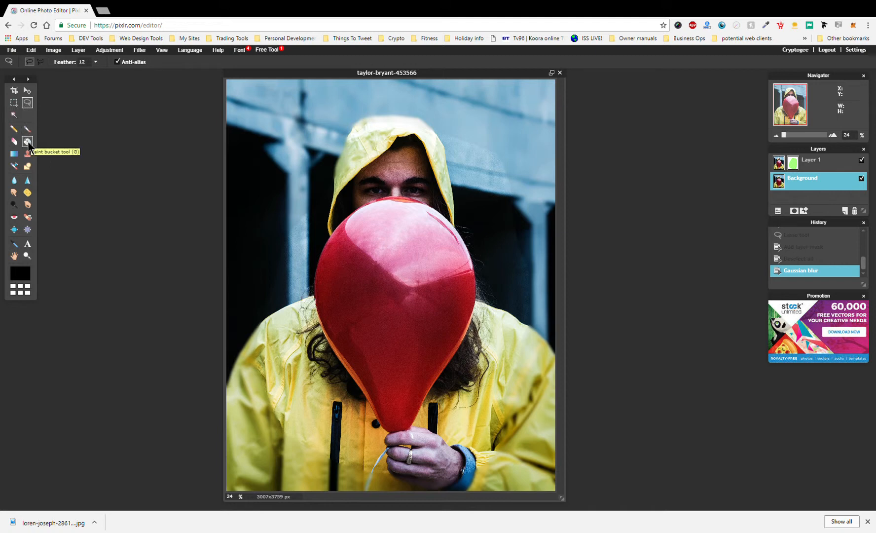
- Soften the wall area beside the hood on the Background layer with the Blur tool, switching to the hard 100 px brush
click(12, 185)
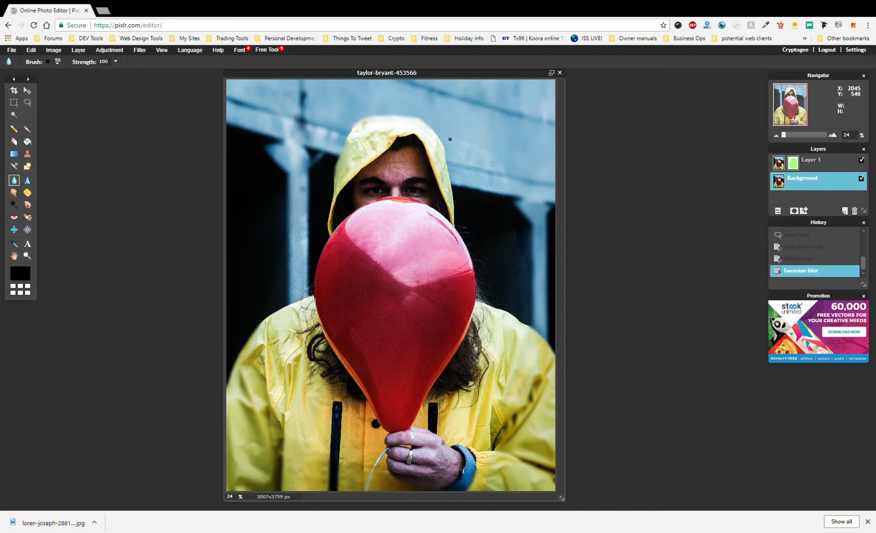
click(472, 145)
click(49, 62)
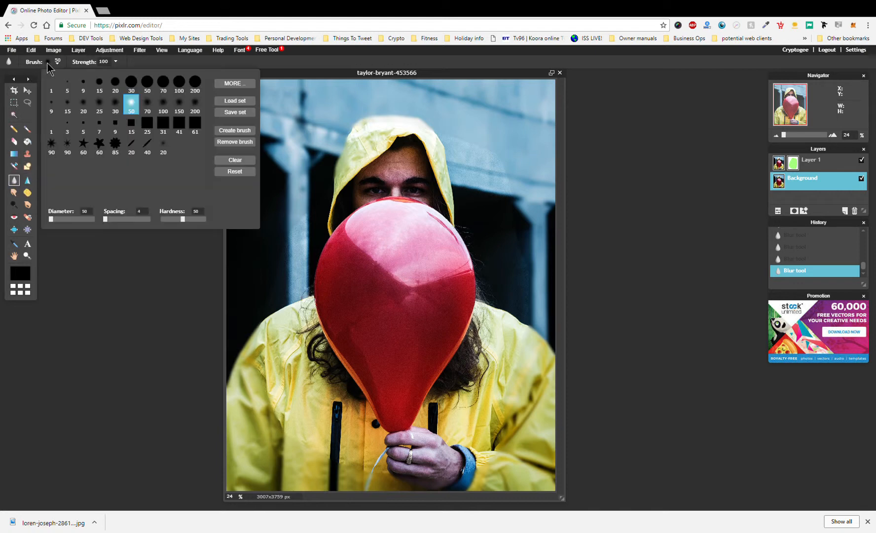
click(181, 89)
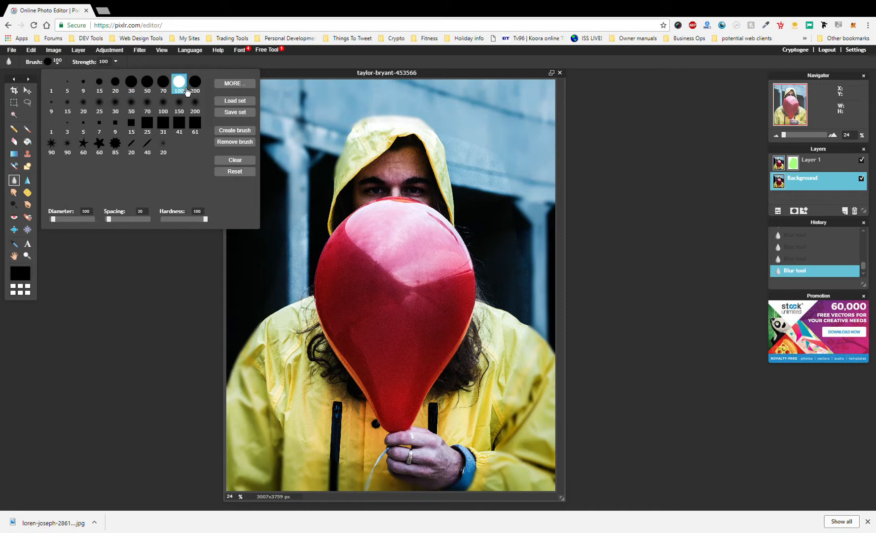
click(460, 134)
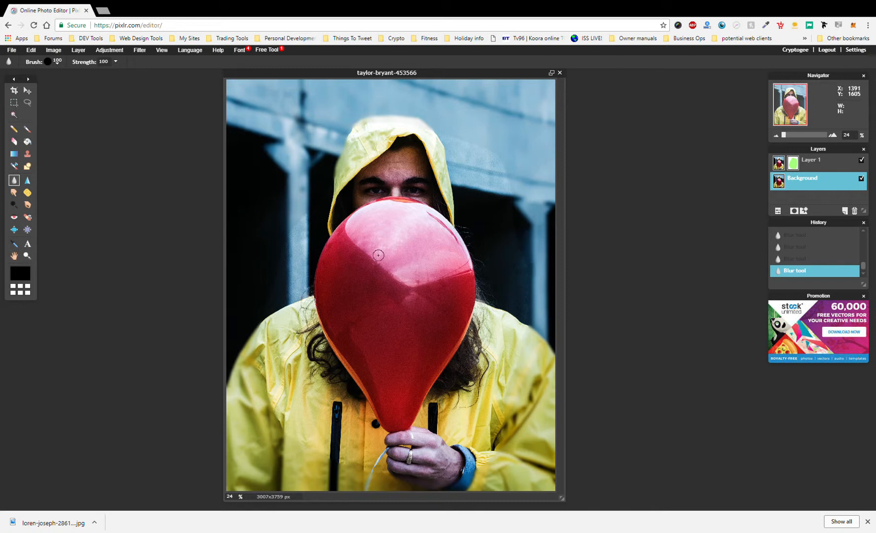
scroll(378, 252, down, 5)
scroll(382, 249, up, 3)
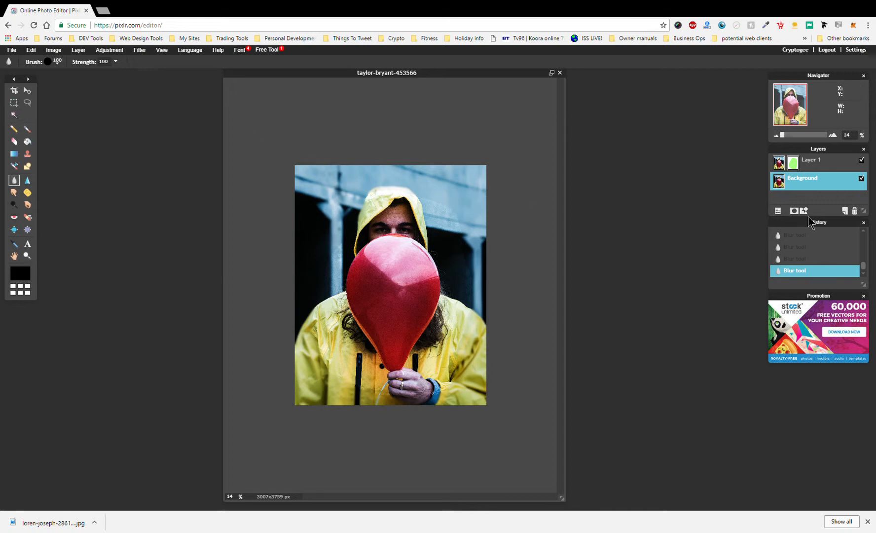
- Make the image of Layer 1 active instead of its mask and move the document window aside
click(802, 170)
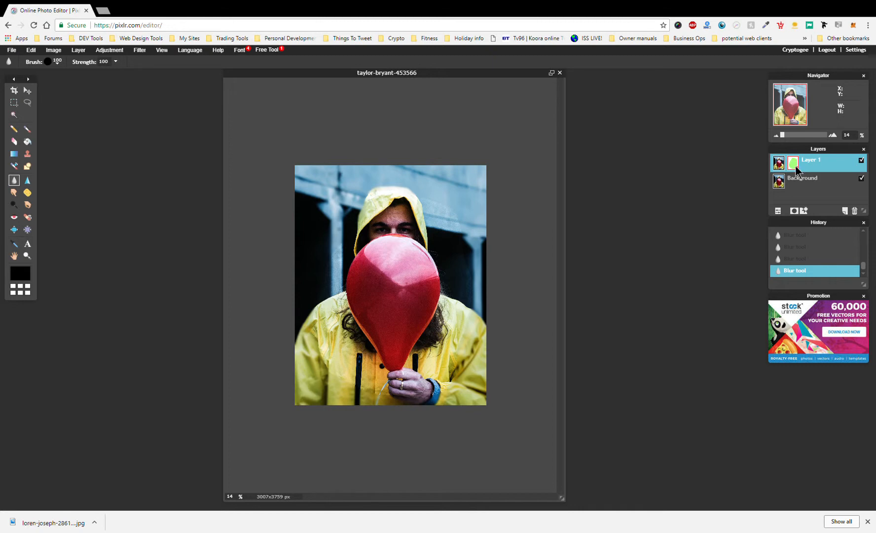
double_click(813, 162)
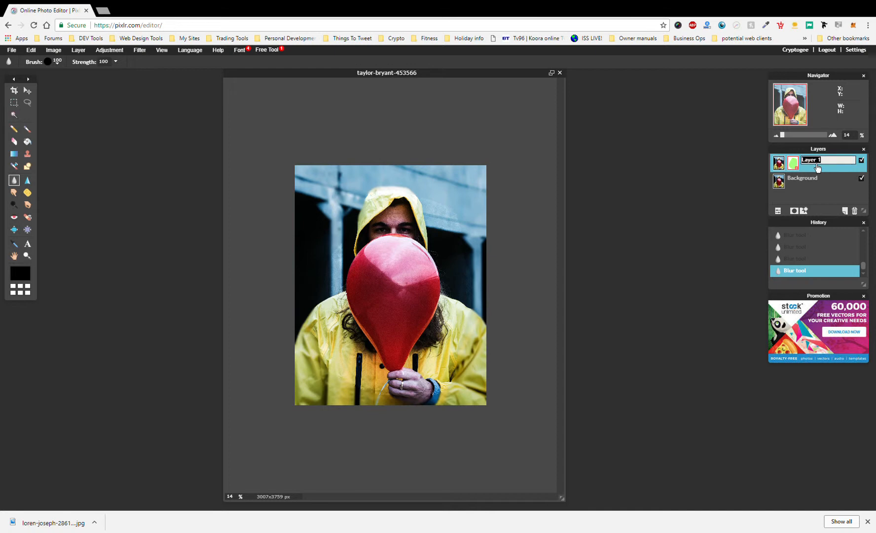
click(791, 170)
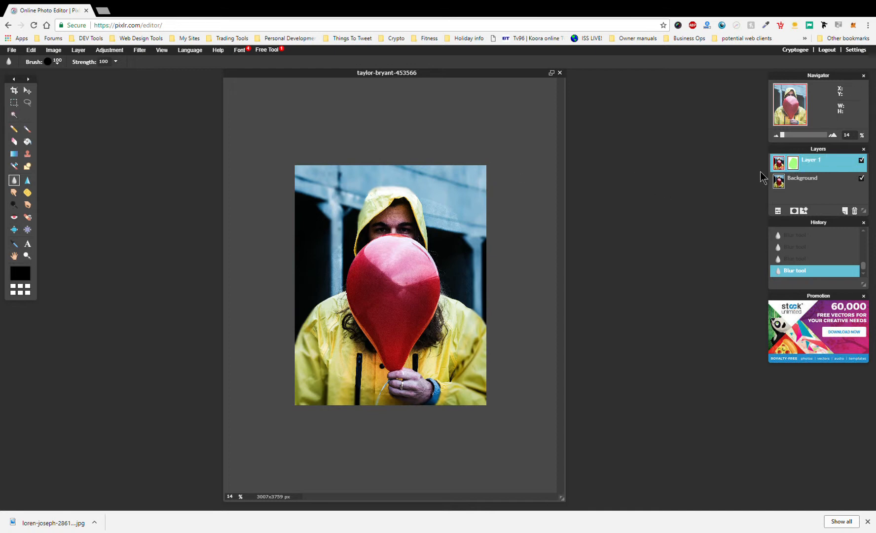
click(792, 184)
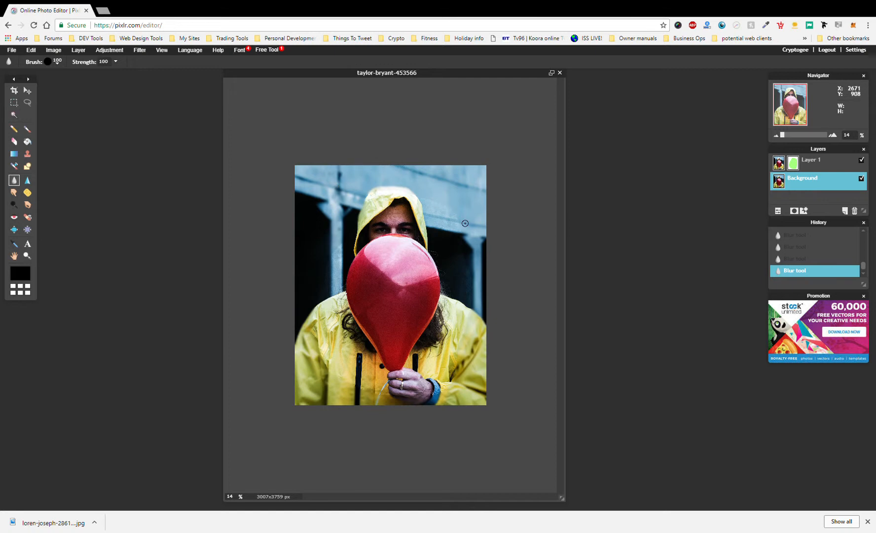
click(813, 169)
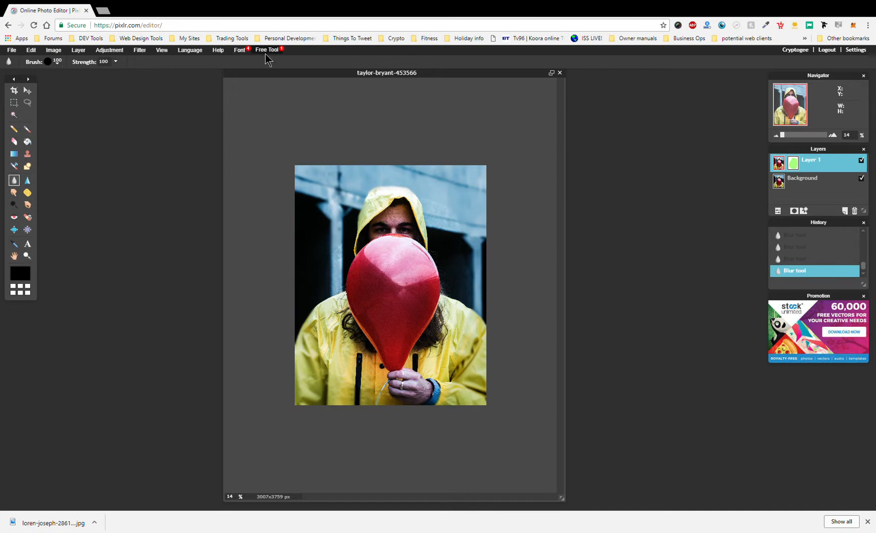
drag(330, 79, 502, 65)
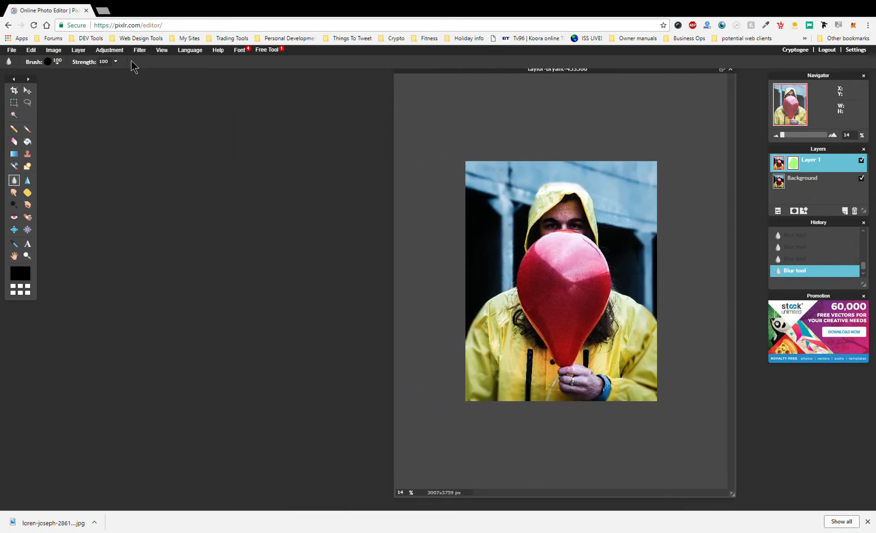
- Open the original portrait photo again in a second window and zoom the edited version to 20% for comparison
click(11, 50)
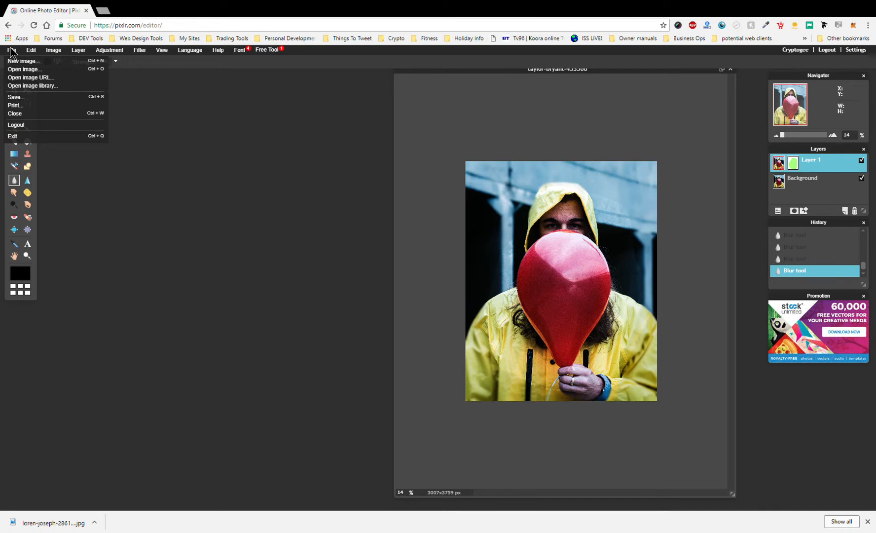
click(20, 71)
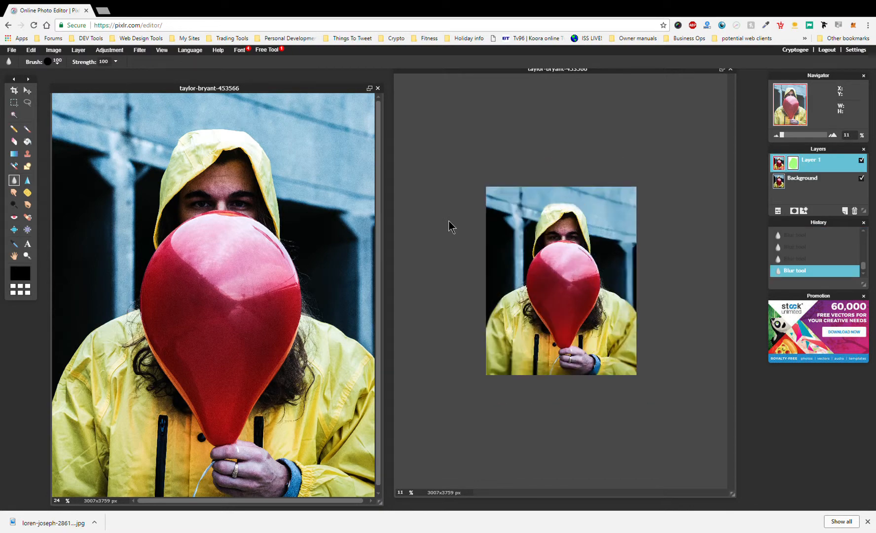
scroll(449, 227, up, 2)
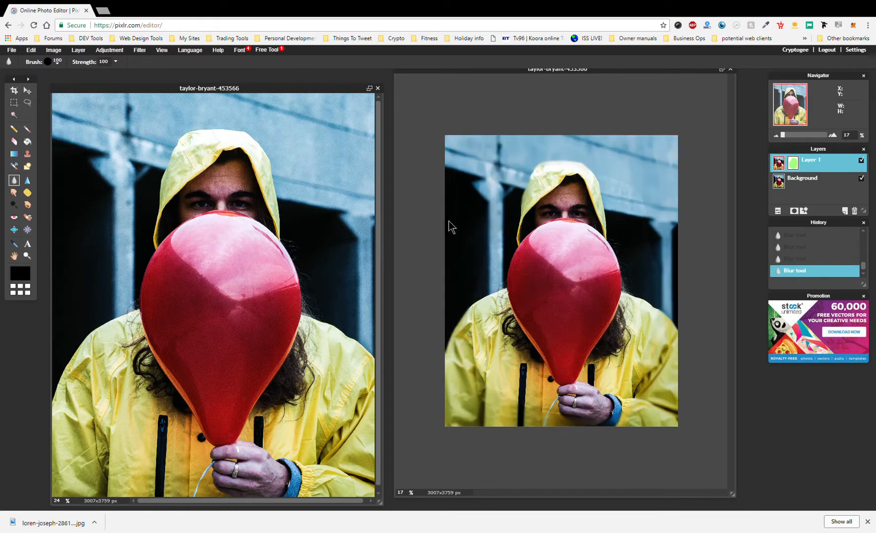
scroll(449, 227, up, 2)
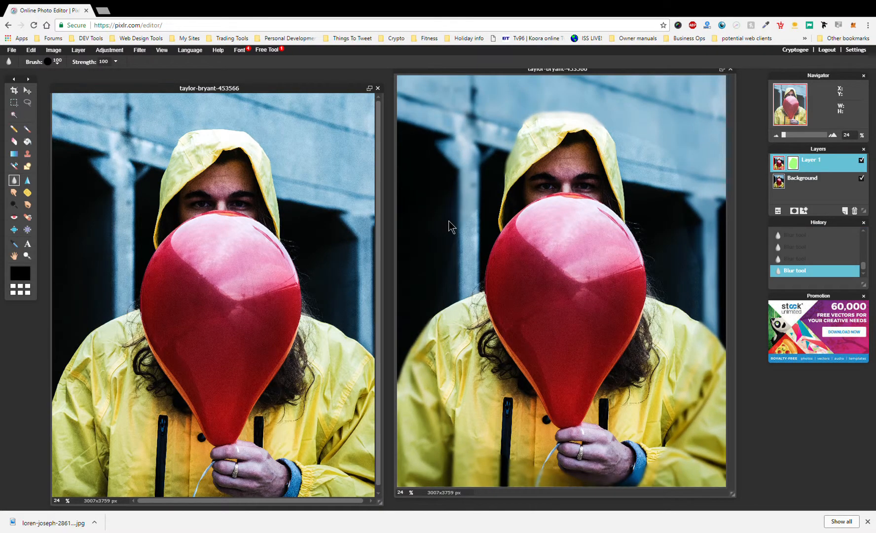
scroll(449, 227, down, 1)
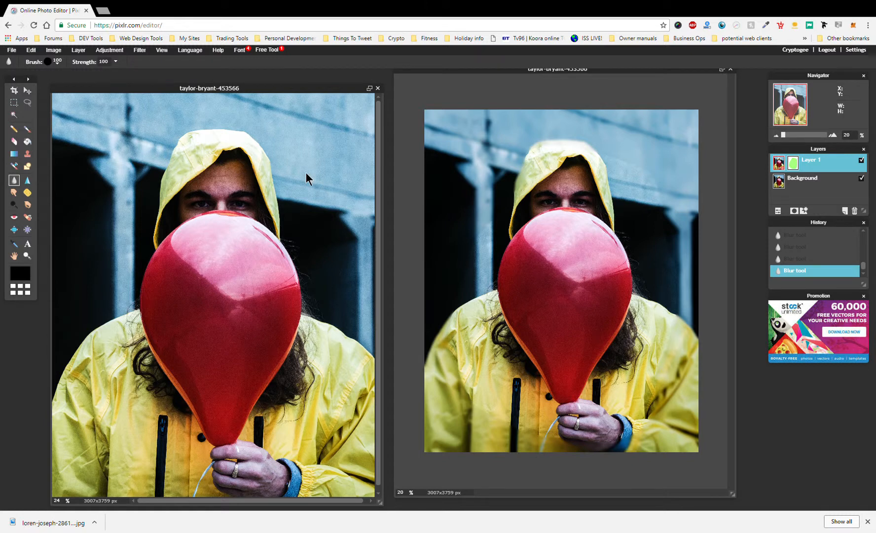
- Lasso a rounded area of about 1055 by 1038 px on the balloon in the newly opened photo, with feather 12
click(334, 174)
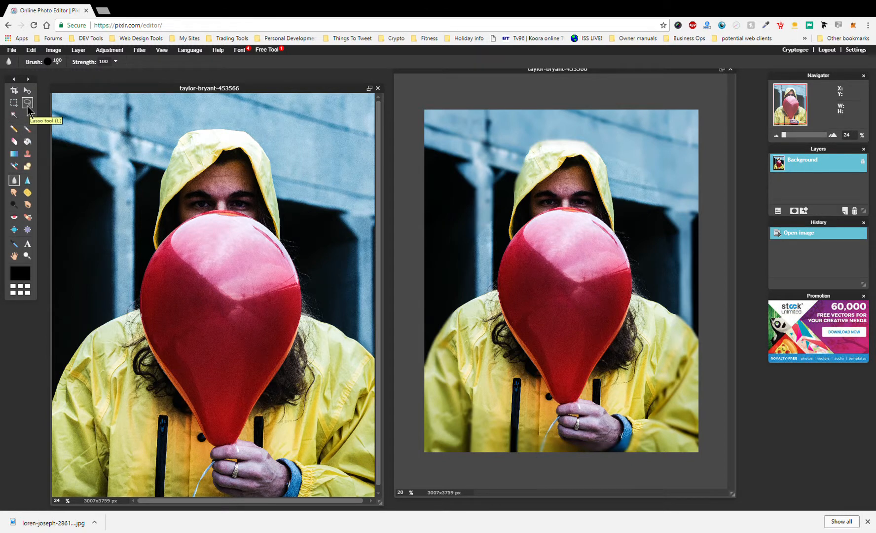
click(28, 103)
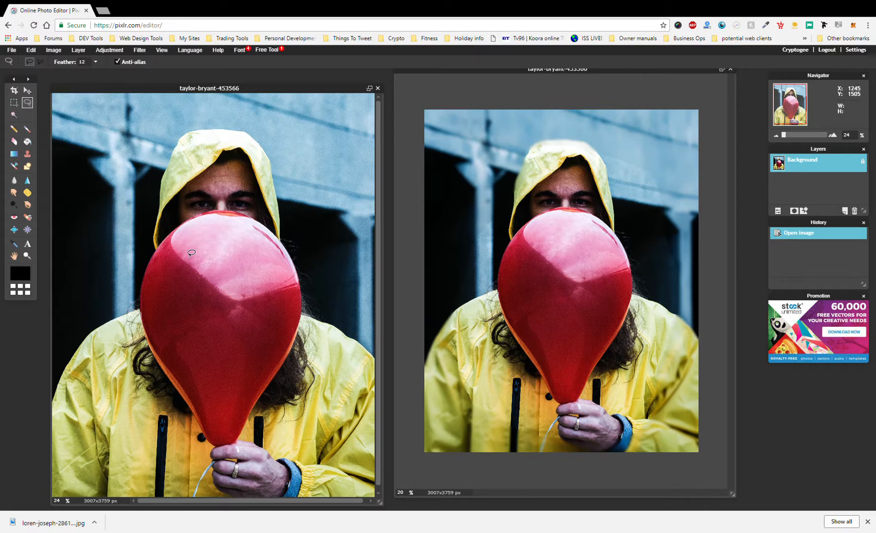
drag(173, 262, 177, 256)
mouse_move(204, 248)
mouse_down()
mouse_move(267, 279)
mouse_move(273, 299)
mouse_move(260, 341)
mouse_move(225, 362)
mouse_move(171, 334)
mouse_move(161, 288)
mouse_move(181, 255)
mouse_up()
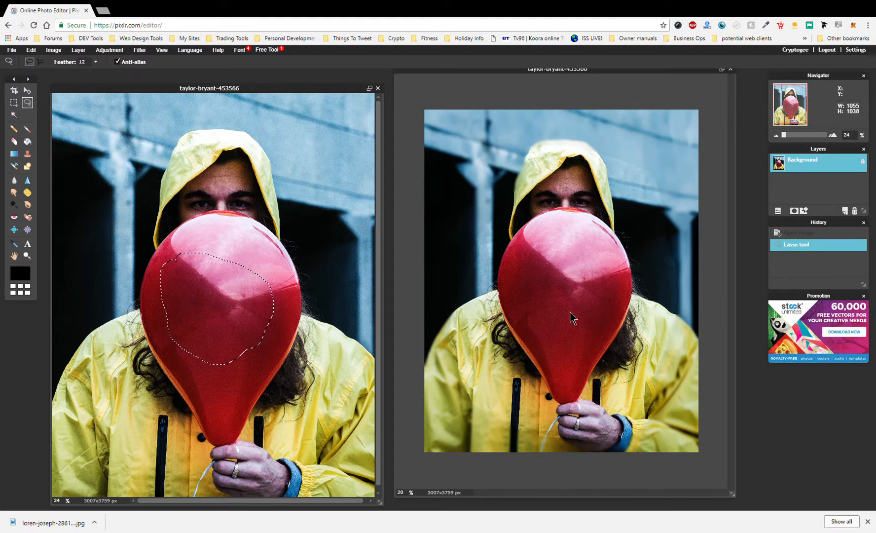
- Unlock the Background layer and duplicate it, with the copy masked to the lasso selection and the selection cleared
double_click(870, 170)
key(ctrl+j)
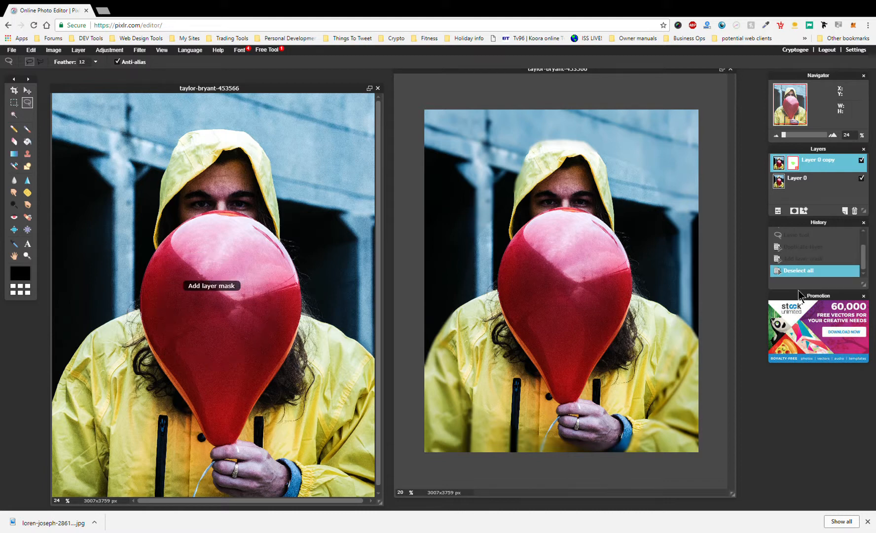
- Apply a Gaussian blur to Layer 0 beneath the masked copy, adjusting the amount while previewing the photo
click(807, 187)
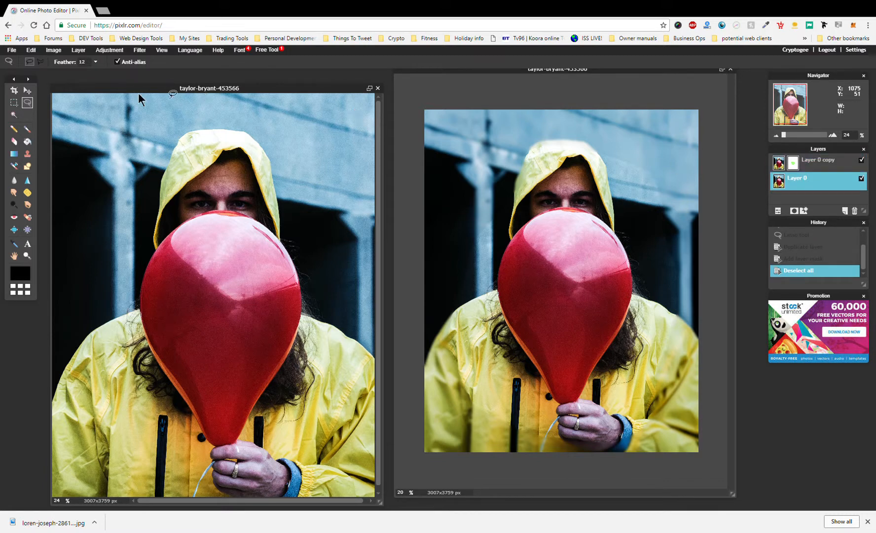
click(135, 53)
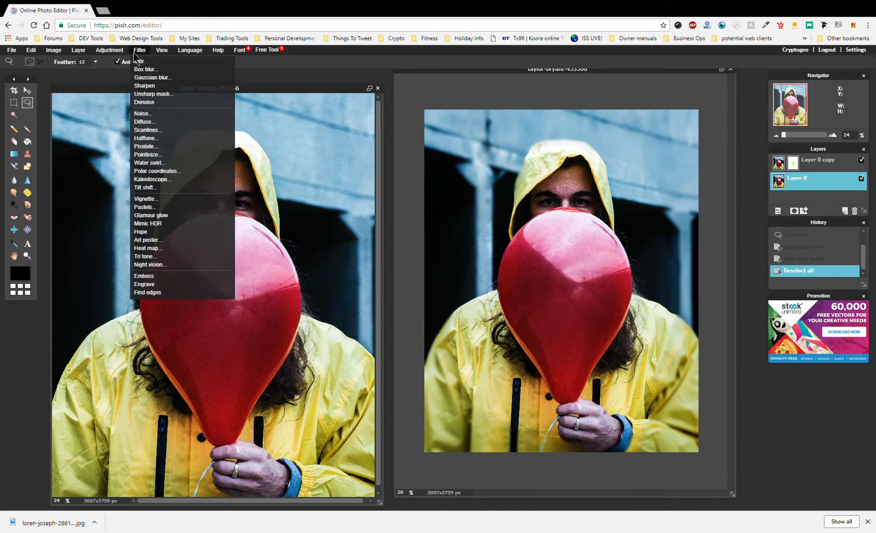
click(153, 81)
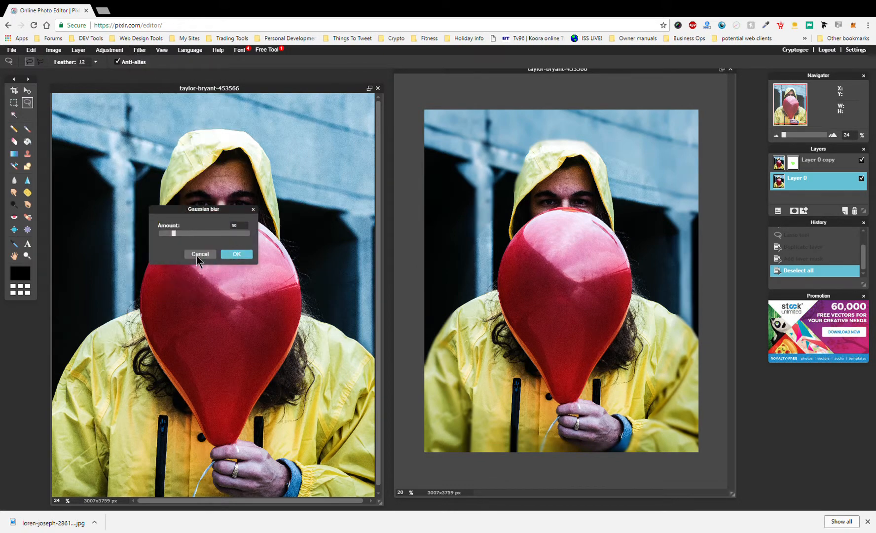
drag(197, 212, 360, 192)
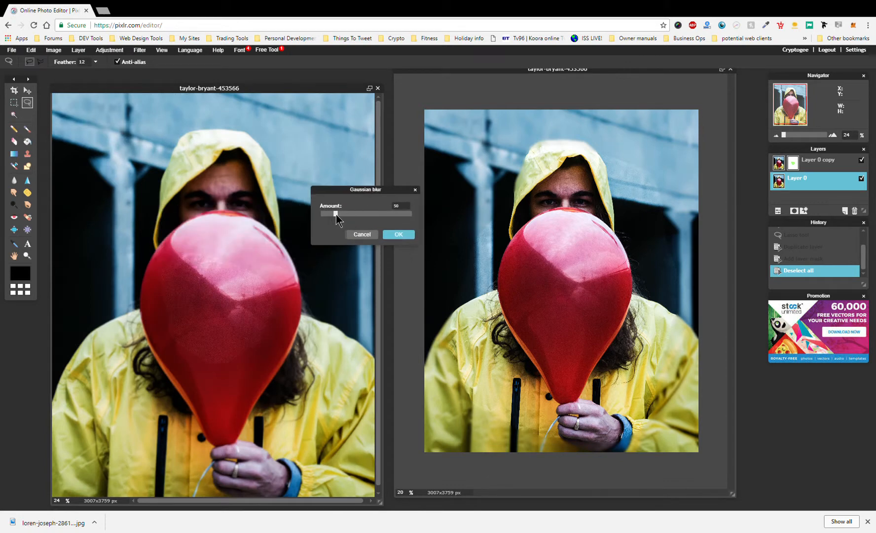
drag(337, 213, 341, 213)
drag(331, 216, 333, 217)
click(395, 237)
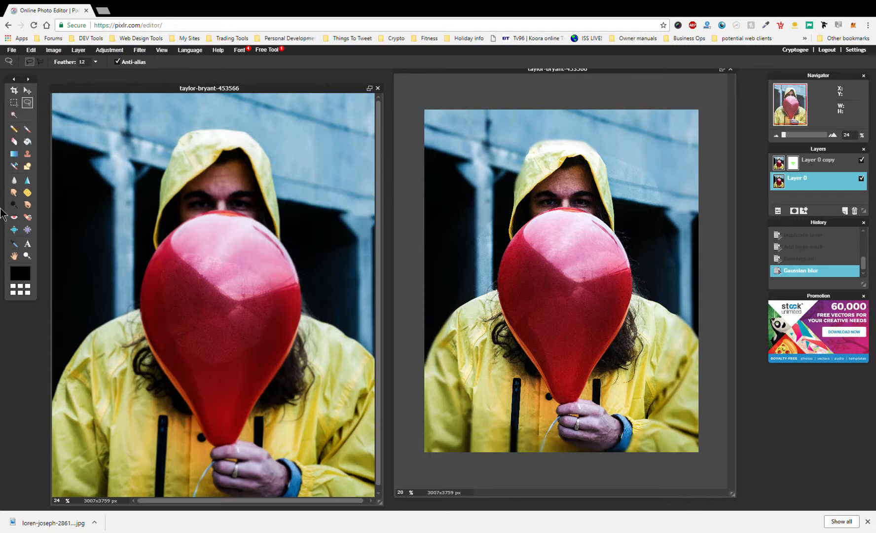
- Soften the light-dark boundary on the balloon with the Blur tool at brush size 100 and strength 100, ending with Layer 0 active
click(15, 181)
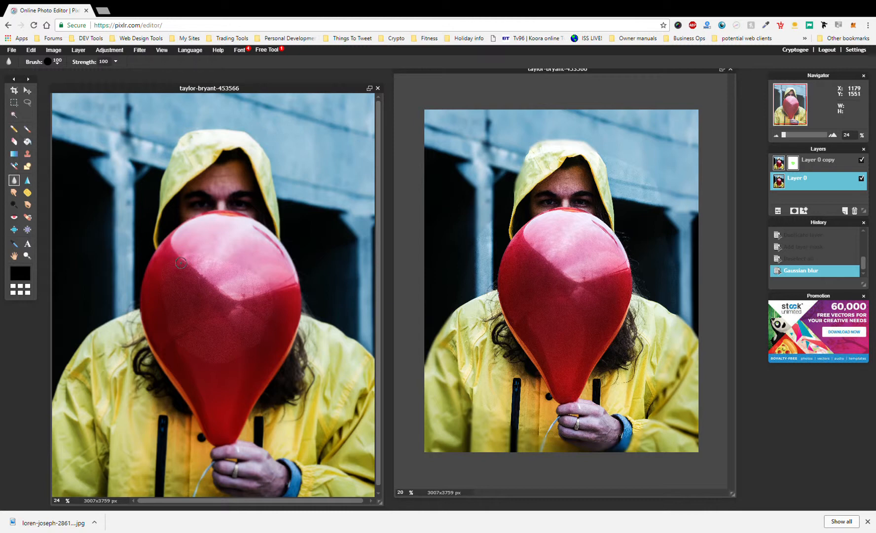
drag(180, 265, 180, 253)
mouse_move(188, 262)
mouse_down()
mouse_move(189, 242)
mouse_move(192, 251)
mouse_move(183, 255)
mouse_up()
click(793, 163)
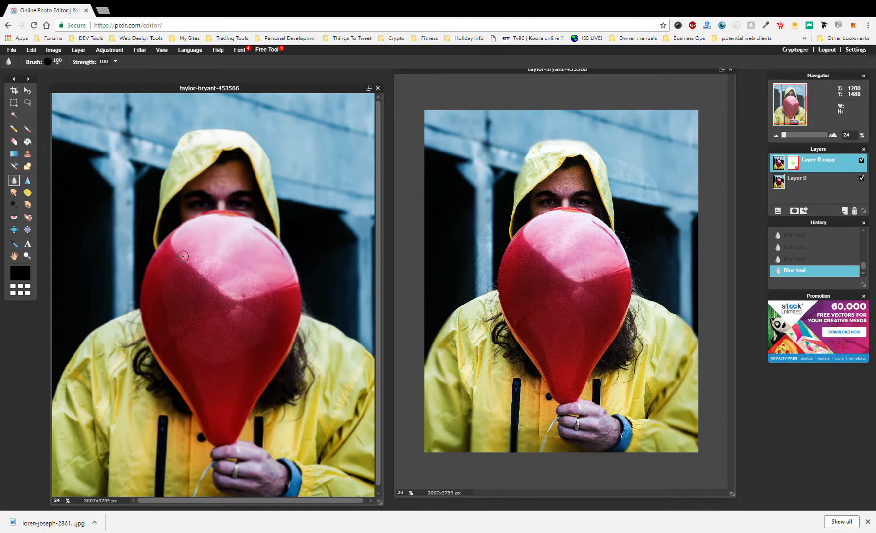
click(784, 185)
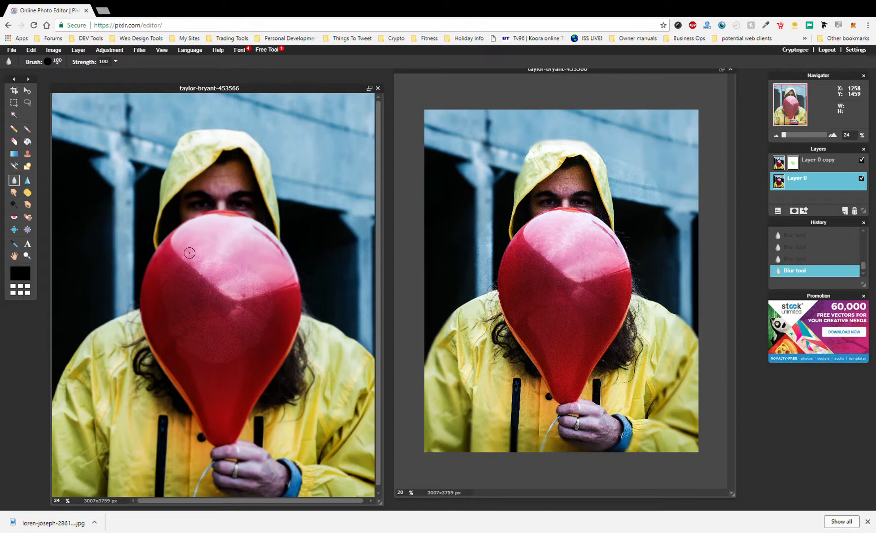
- Move the second photo's window level with the edited version and zoom it out to 11% to compare the two
drag(204, 89, 212, 74)
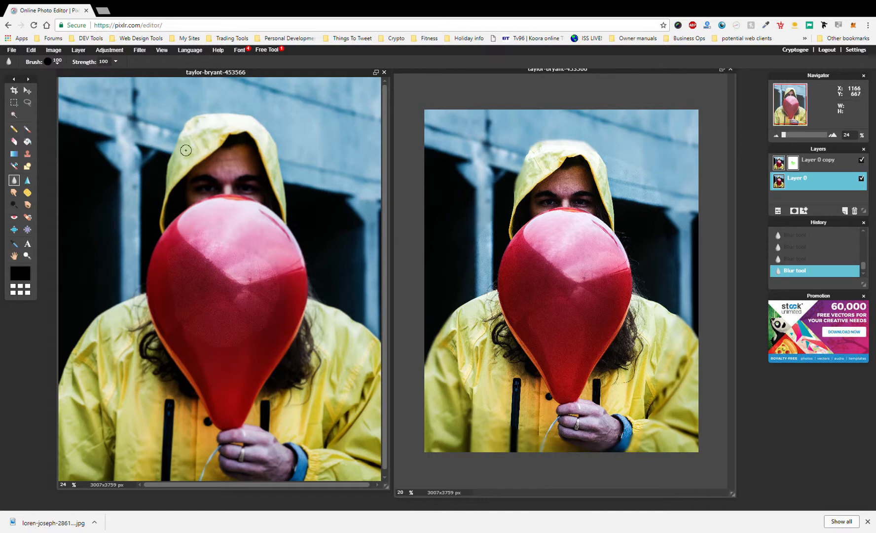
scroll(180, 147, down, 3)
scroll(171, 146, down, 1)
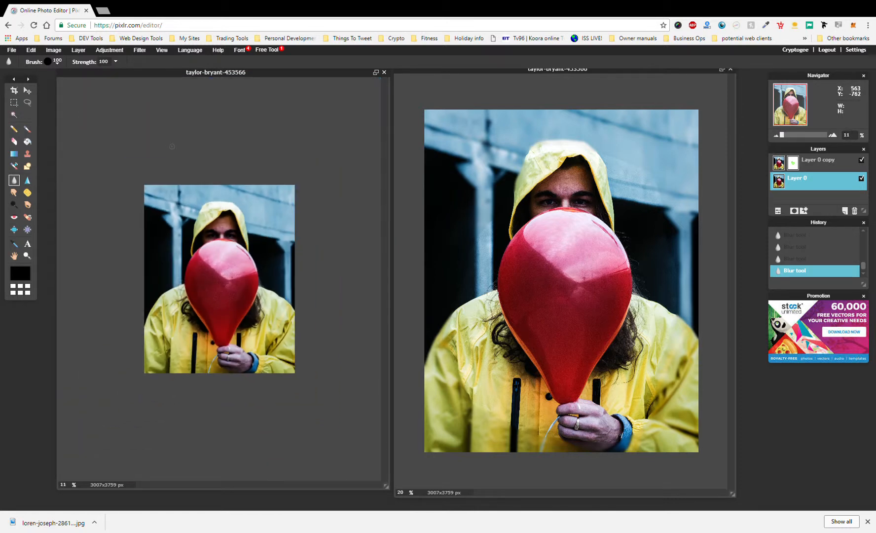